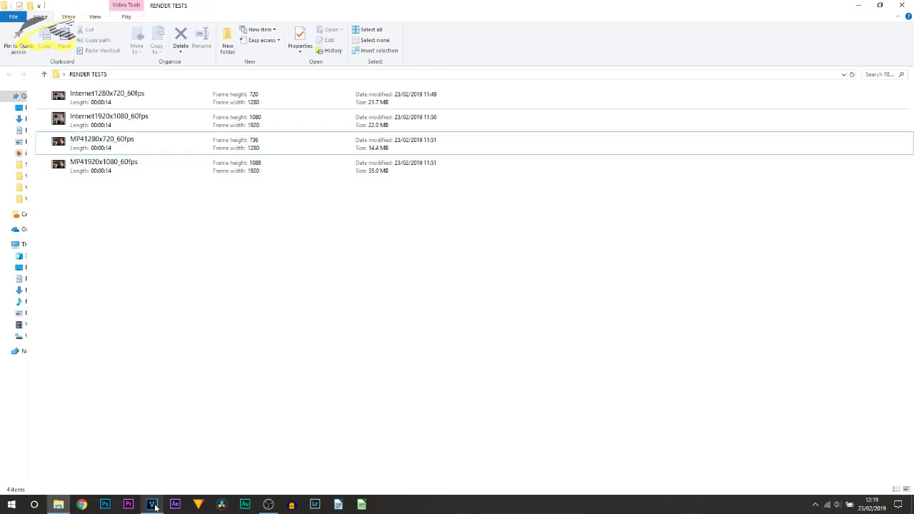
# - Leave File Explorer and bring the VEGAS Pro 16 window with the 1280x720 project back to the front
pyautogui.click(151, 504)
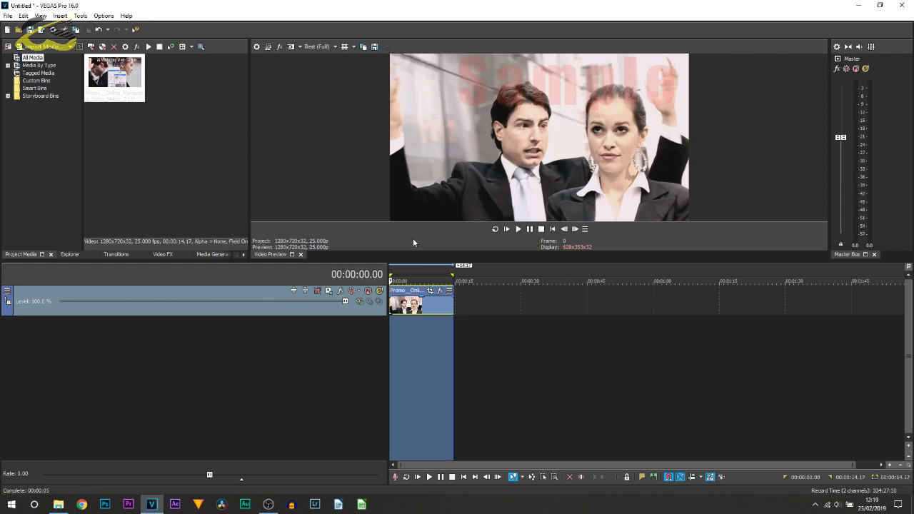
# - In Render As, customize the MAGIX HEVC/AAC MP4 template Internet HD 720p 29.97 fps (NVIDIA NVENC)
pyautogui.click(41, 30)
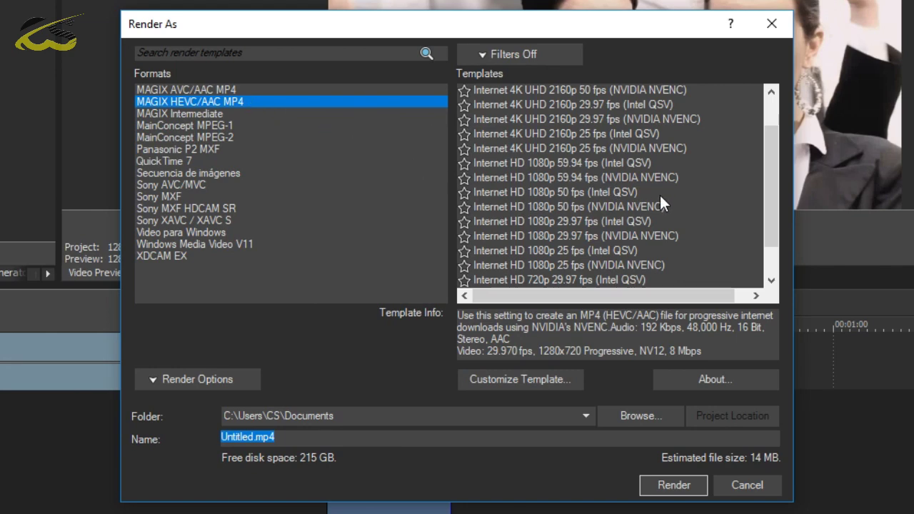
pyautogui.click(636, 178)
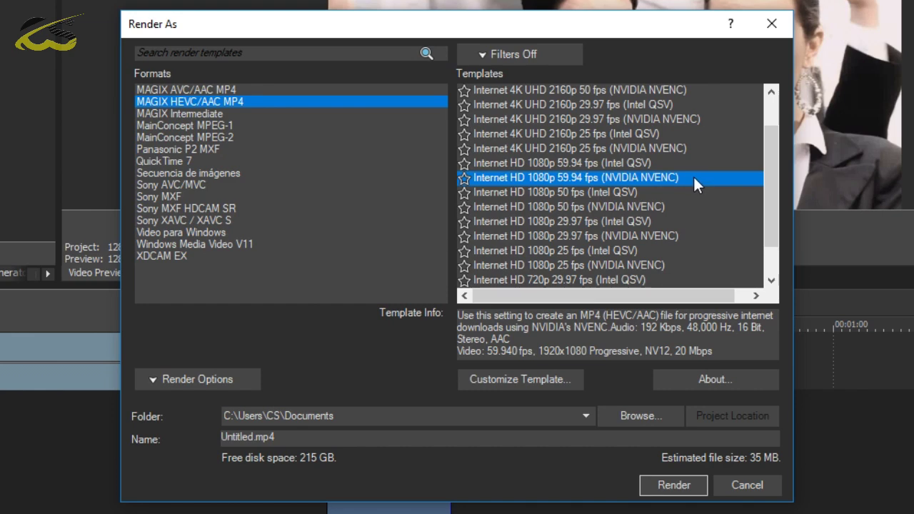
pyautogui.scroll(-1, 693, 180)
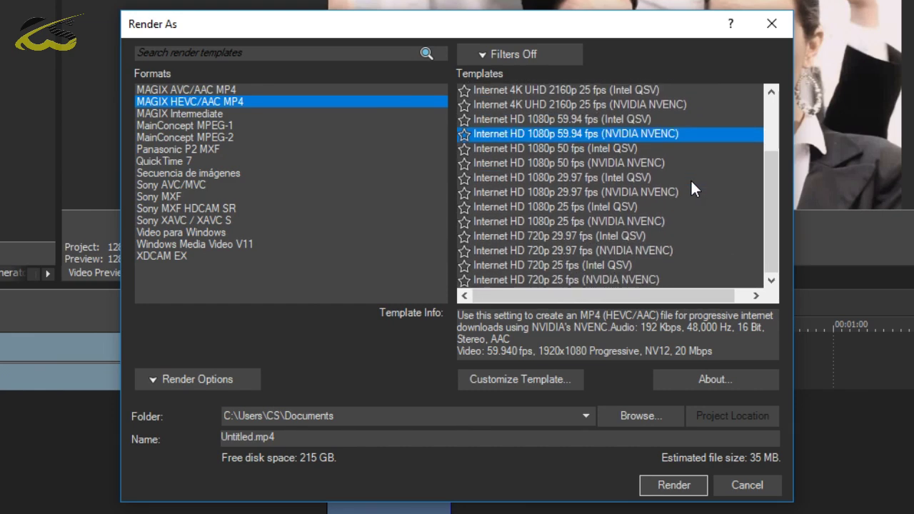
pyautogui.click(667, 253)
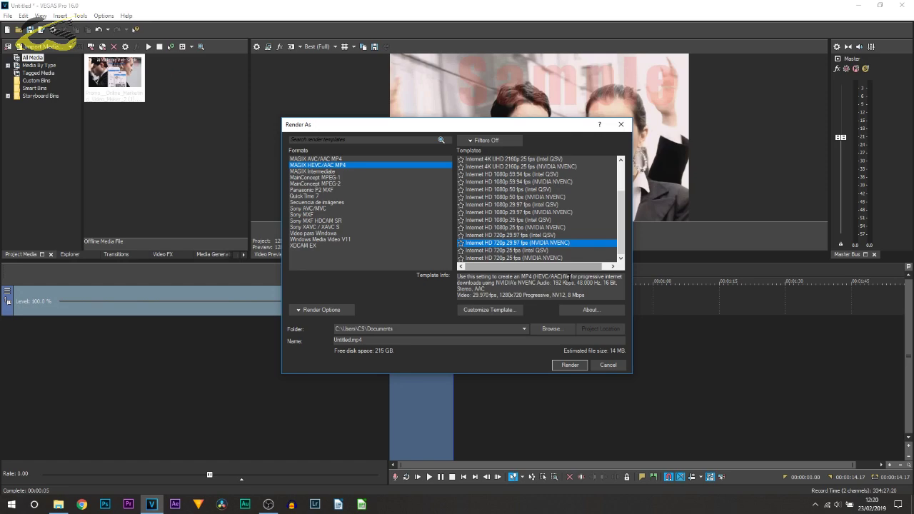
pyautogui.click(508, 312)
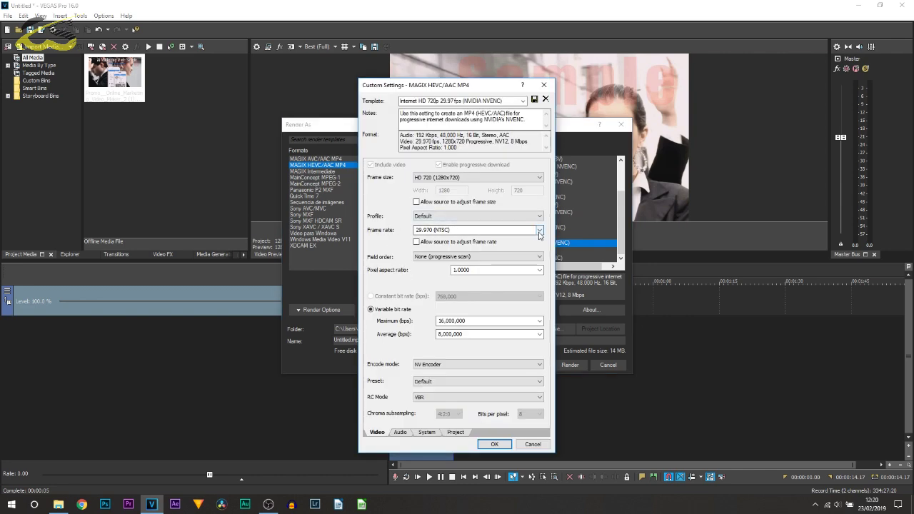
# - Set the 720p NVENC template's frame rate to 59.94 fps and accept the custom settings
pyautogui.click(539, 233)
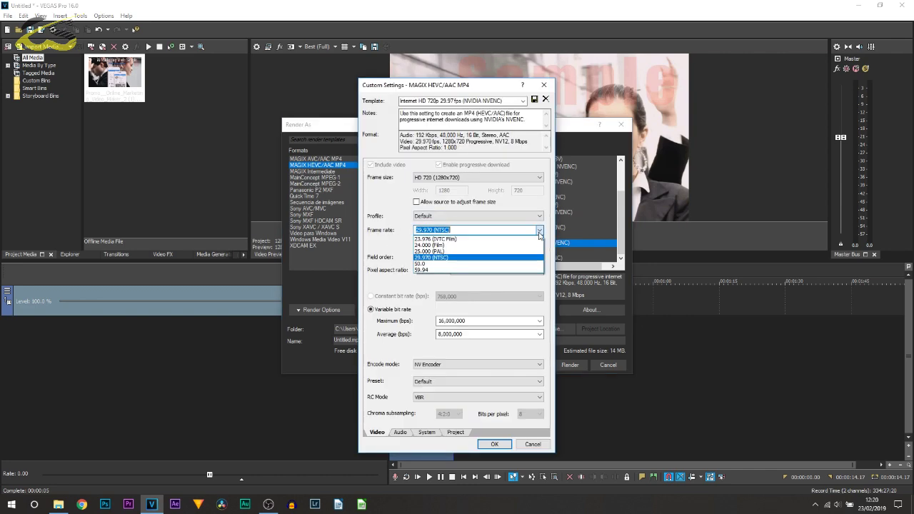
pyautogui.click(425, 272)
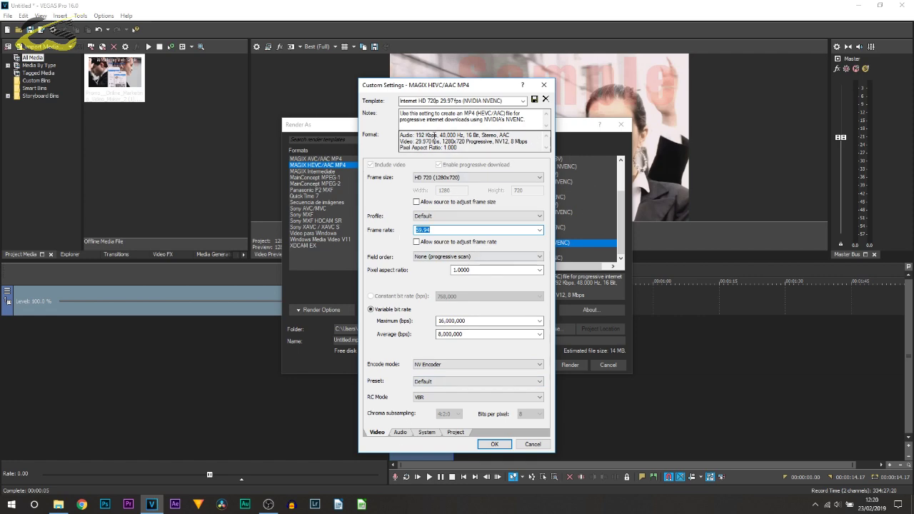
pyautogui.click(416, 102)
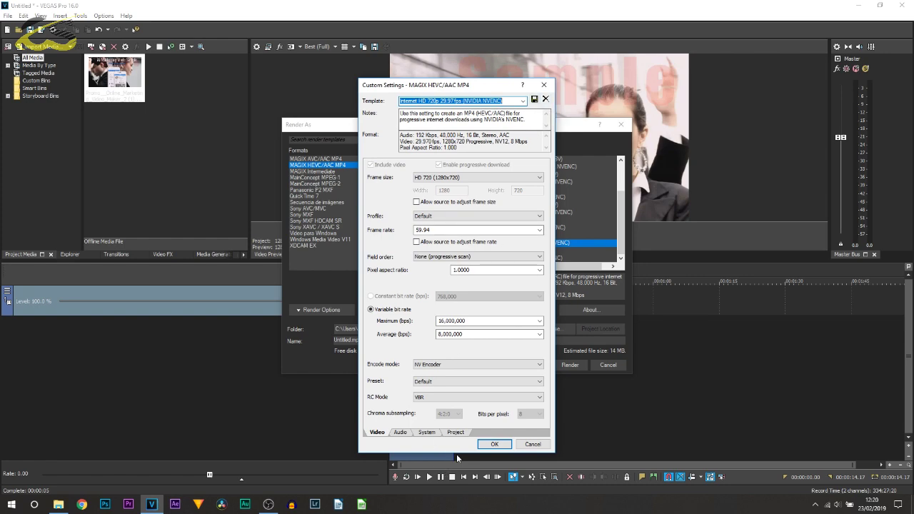
pyautogui.click(493, 444)
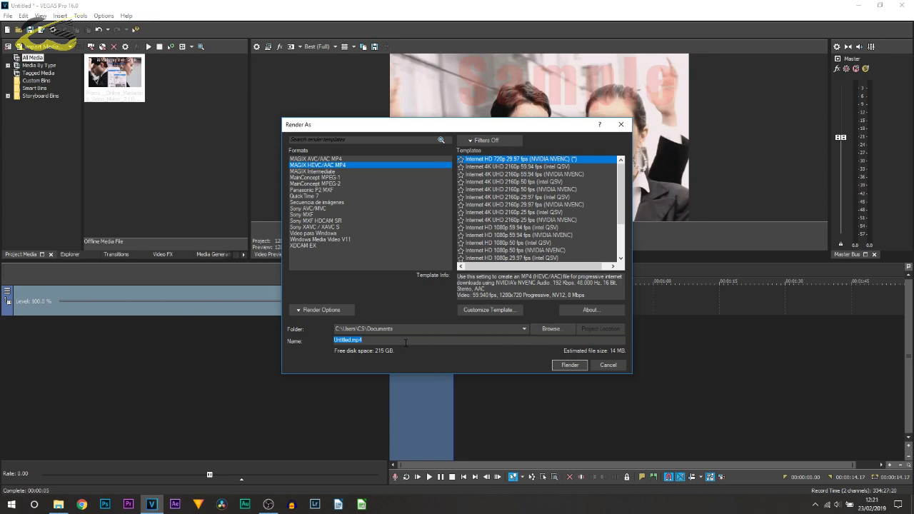
# - Render the project as render.mp4 and open its containing folder
pyautogui.write('render')
pyautogui.click(579, 366)
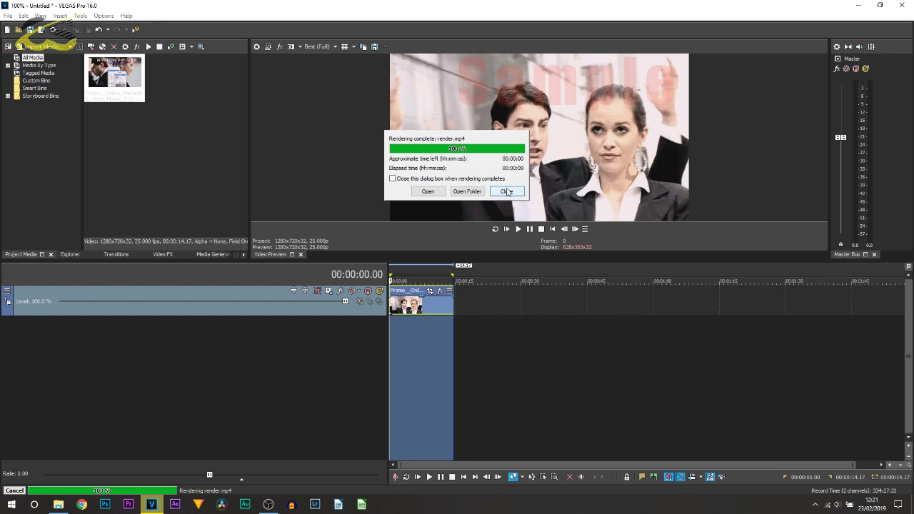
pyautogui.click(466, 191)
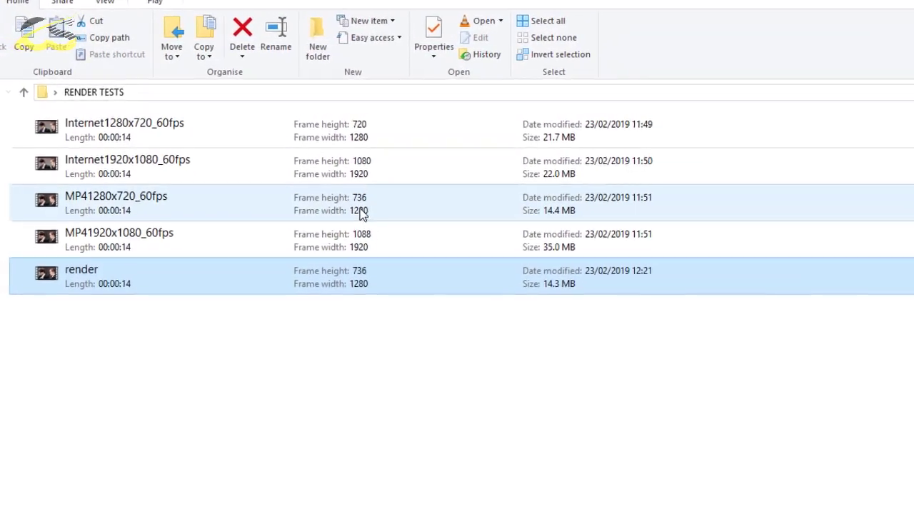
# - Compare the 14.3 MB render.mp4 with the MP4 and Internet 60fps test renders, then return to VEGAS Pro
pyautogui.click(300, 192)
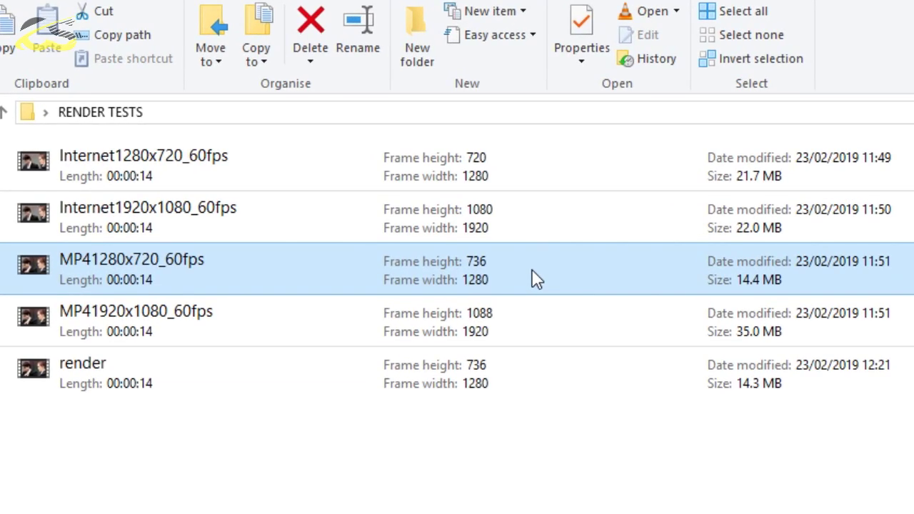
pyautogui.click(771, 356)
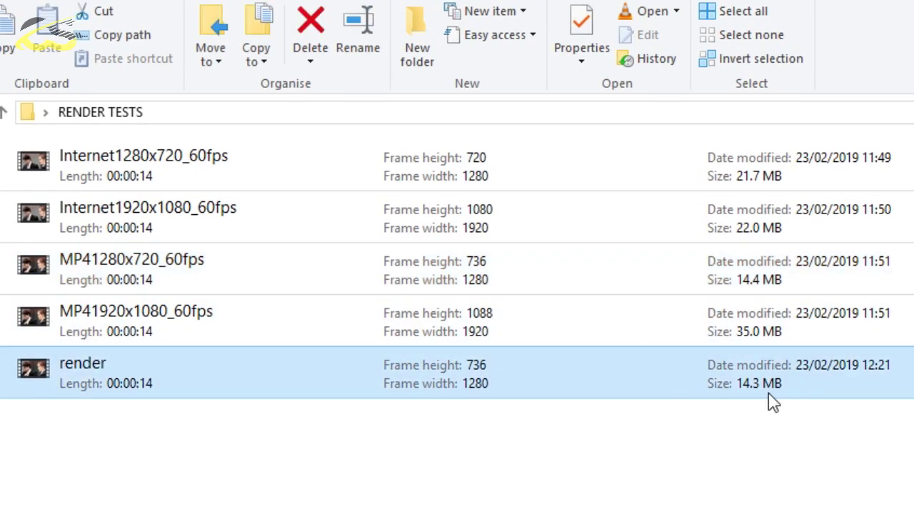
pyautogui.click(480, 341)
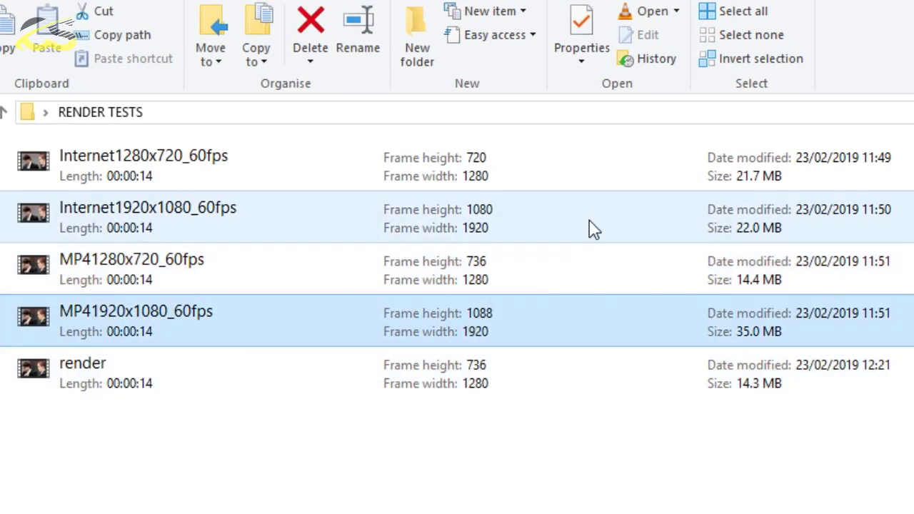
pyautogui.click(591, 227)
pyautogui.click(594, 184)
pyautogui.click(689, 341)
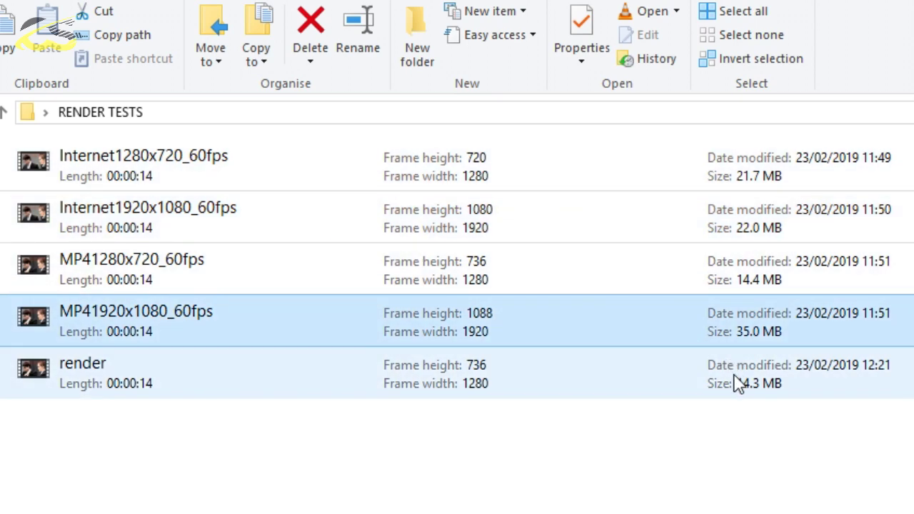
pyautogui.click(739, 382)
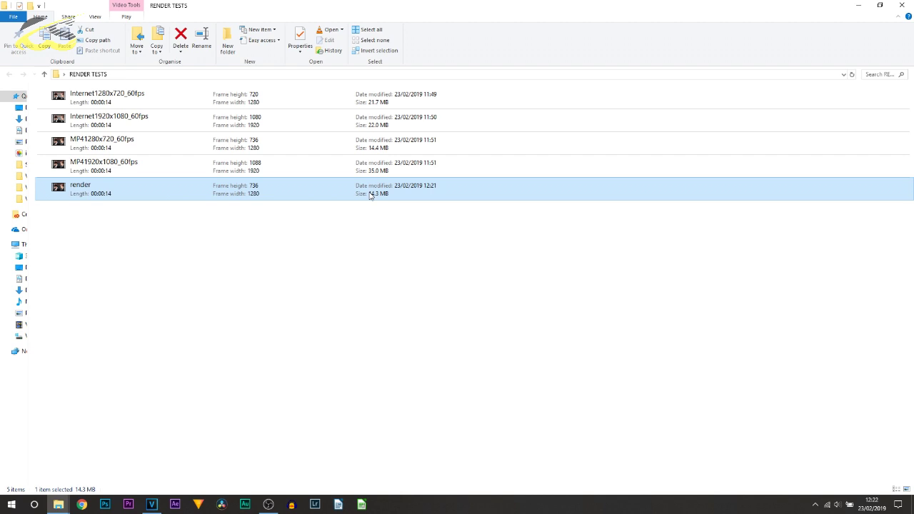
pyautogui.click(152, 504)
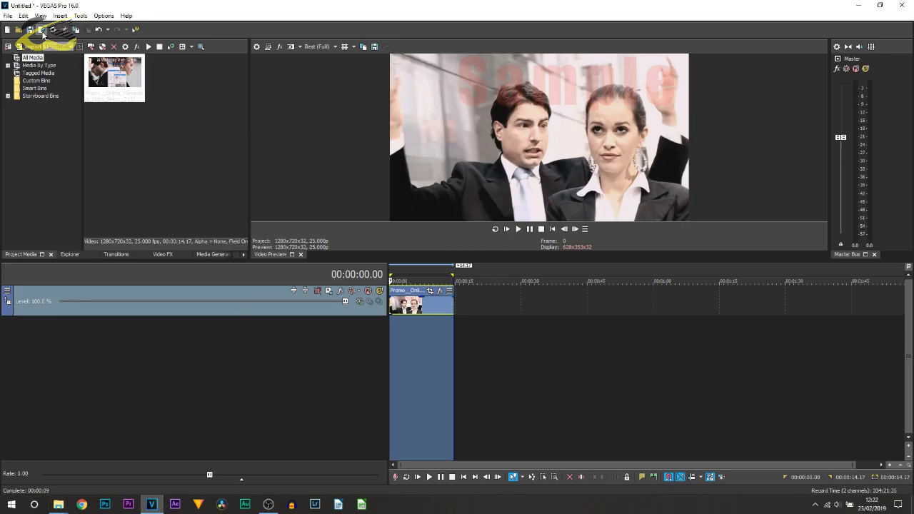
# - Switch the render format to Sony AVC/MVC and customize the Internet 1920x1080-30p template
pyautogui.click(41, 30)
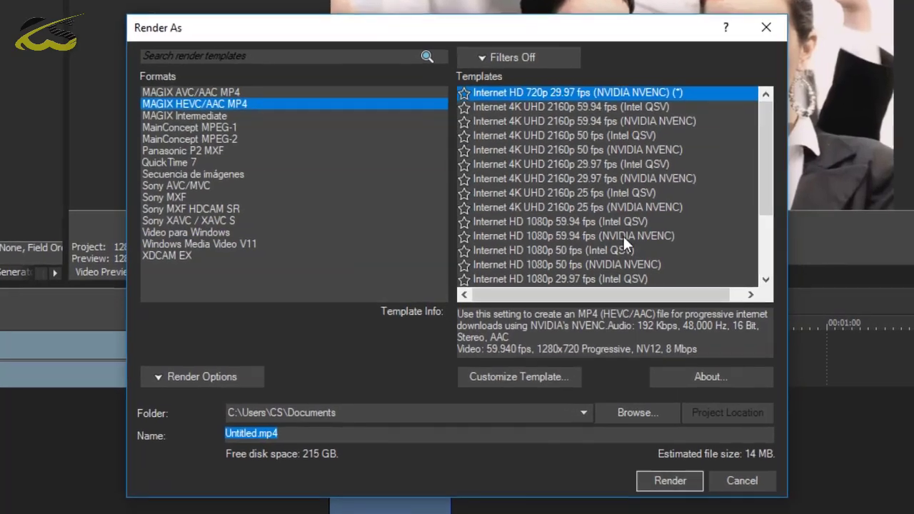
pyautogui.scroll(-2, 593, 250)
pyautogui.scroll(-1, 663, 252)
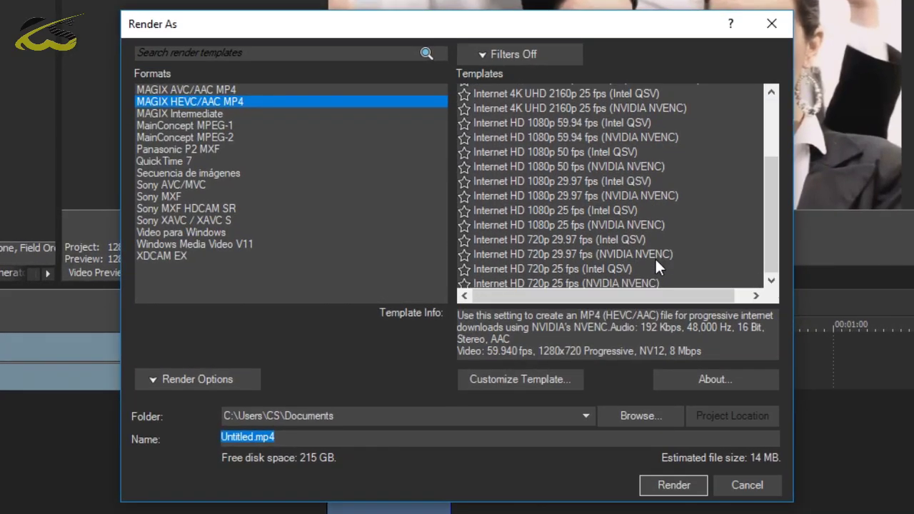
pyautogui.click(663, 240)
pyautogui.click(669, 249)
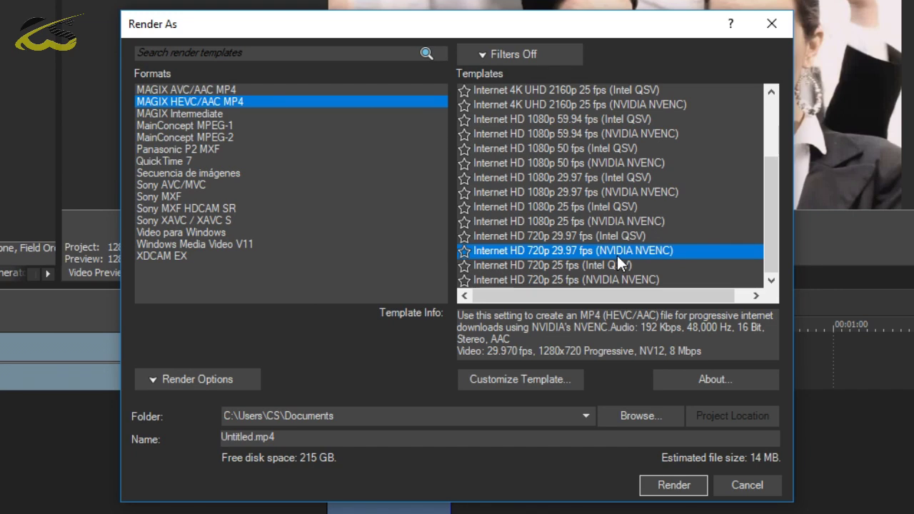
pyautogui.click(596, 134)
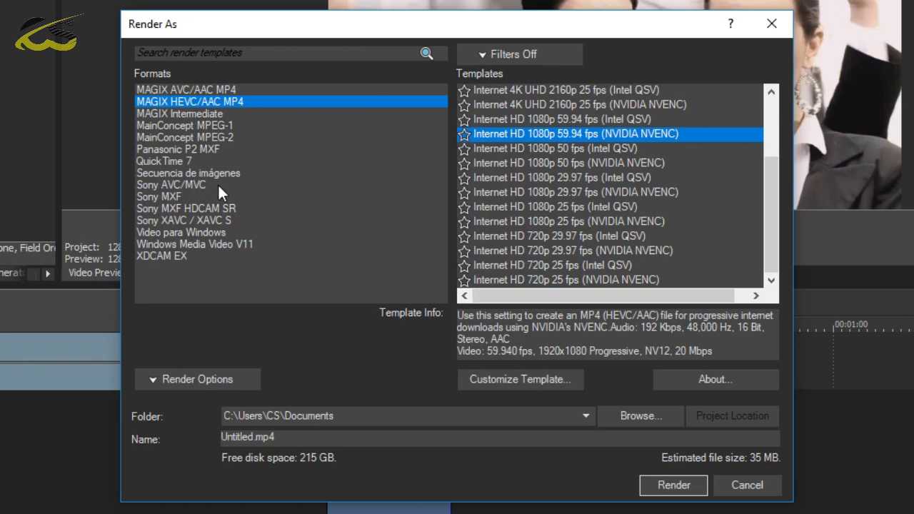
pyautogui.click(201, 185)
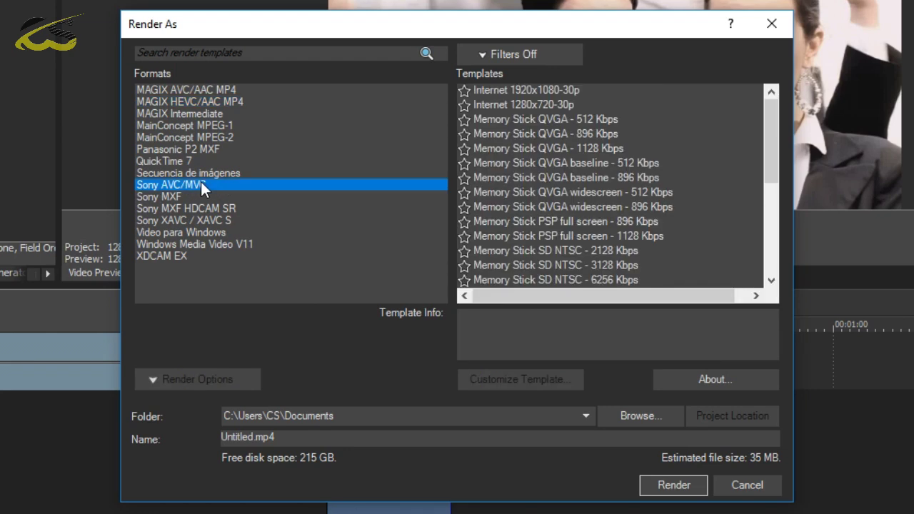
pyautogui.click(540, 94)
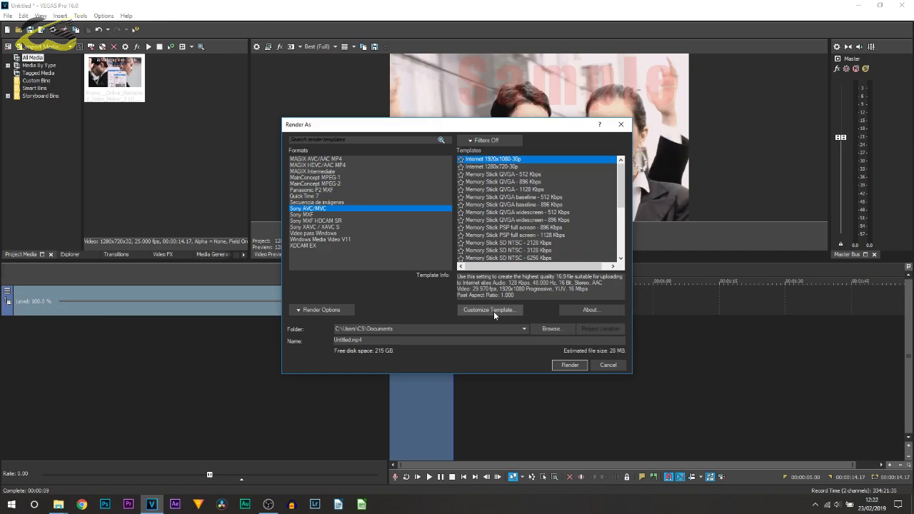
pyautogui.click(527, 382)
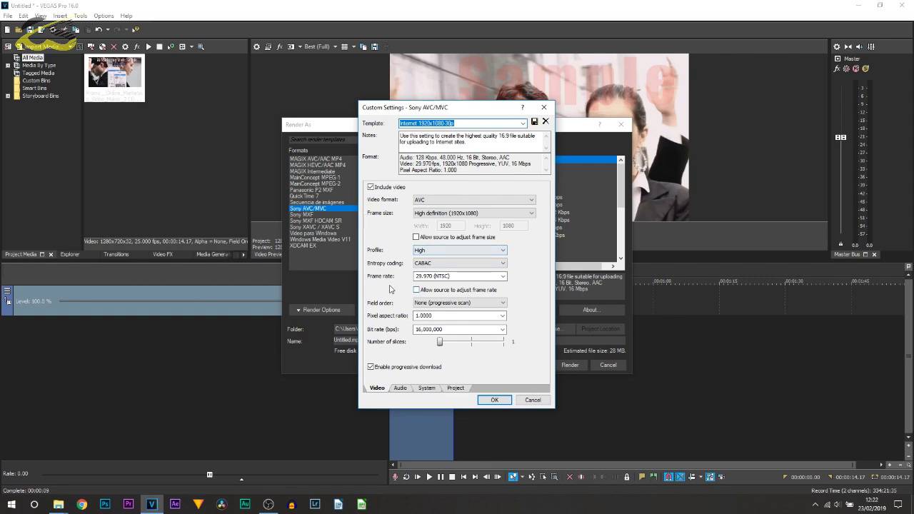
# - Set the Sony AVC 1080p template to 59.940 fps (Double NTSC), then select Internet 1280x720-30p
pyautogui.click(504, 276)
pyautogui.click(453, 341)
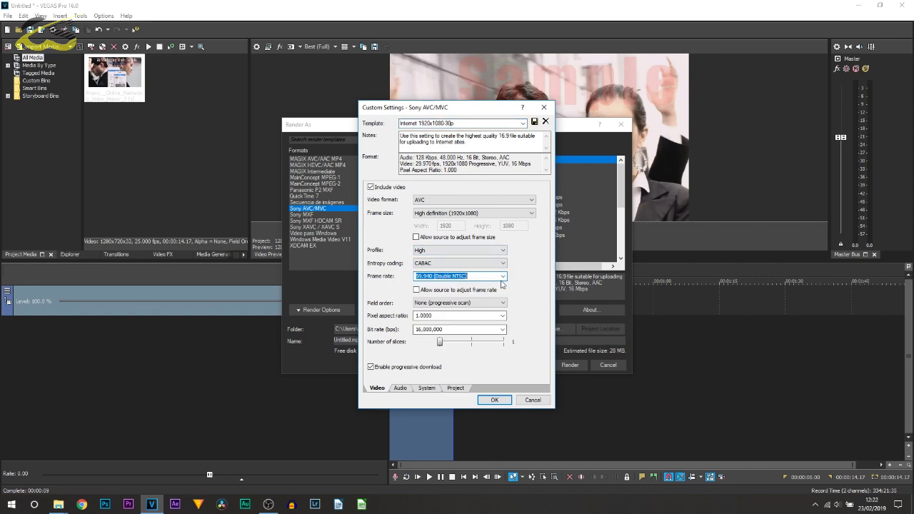
pyautogui.click(494, 399)
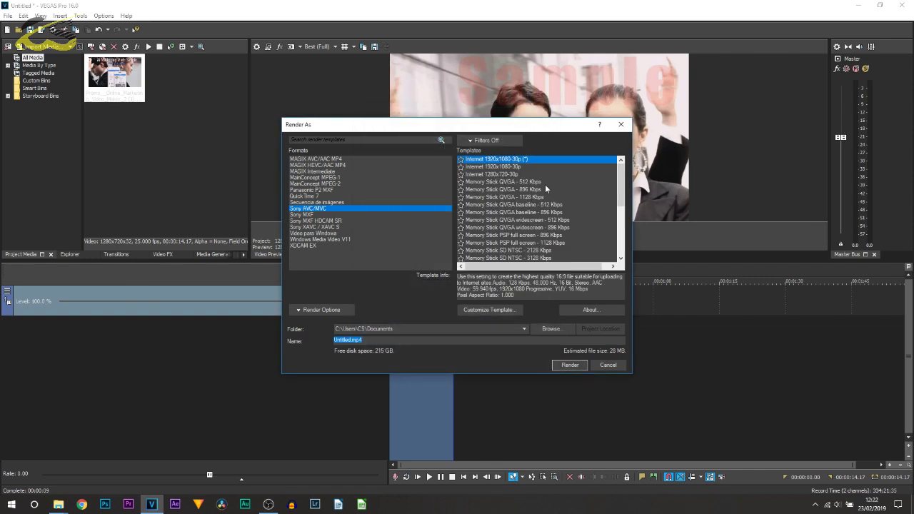
pyautogui.click(514, 174)
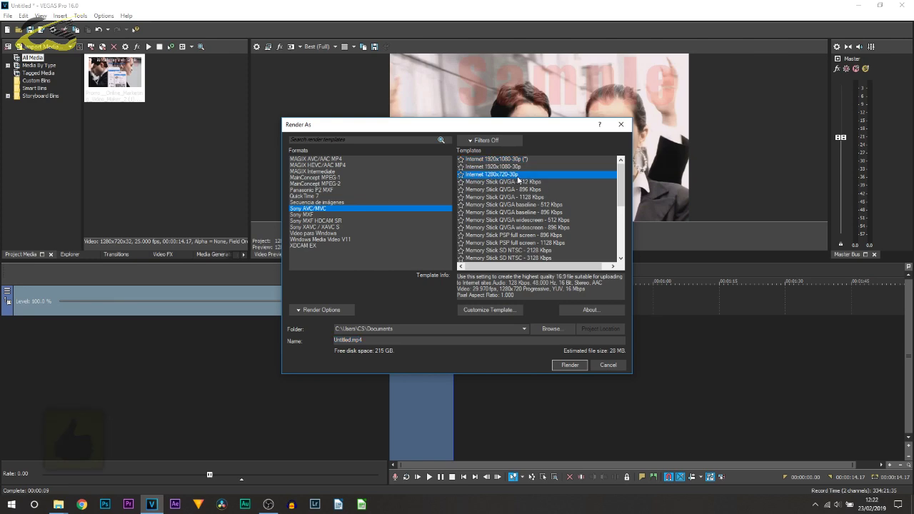